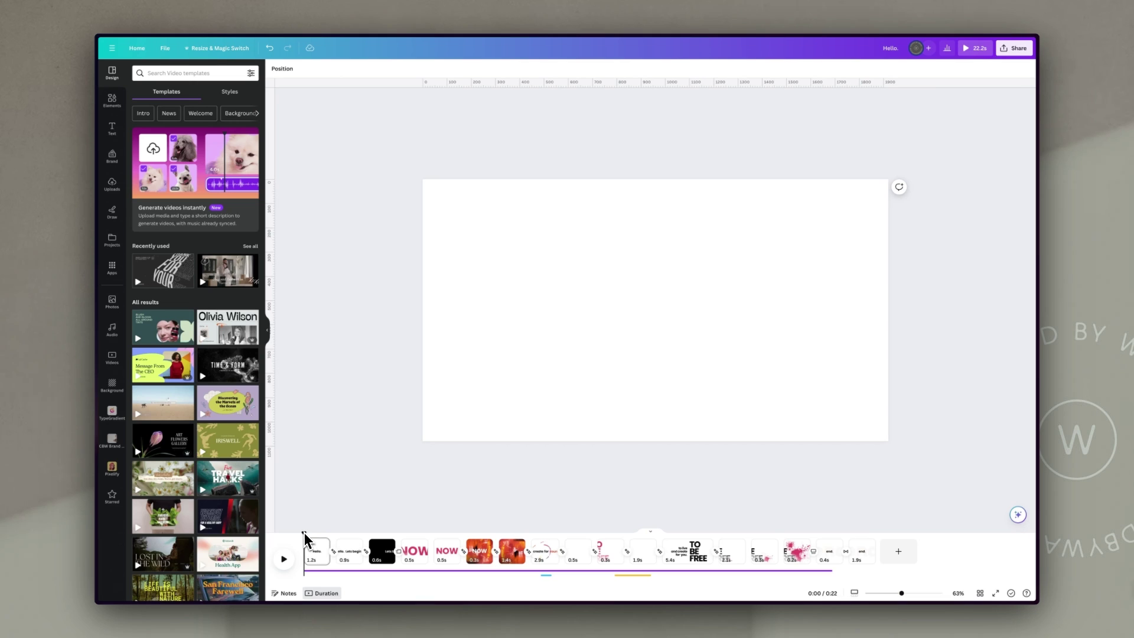
# Step: Scrub the preview slightly forward to show the opening Hello. frame
pyautogui.moveTo(304, 531)
pyautogui.mouseDown()
pyautogui.moveTo(326, 530)
pyautogui.moveTo(317, 531)
pyautogui.mouseUp()
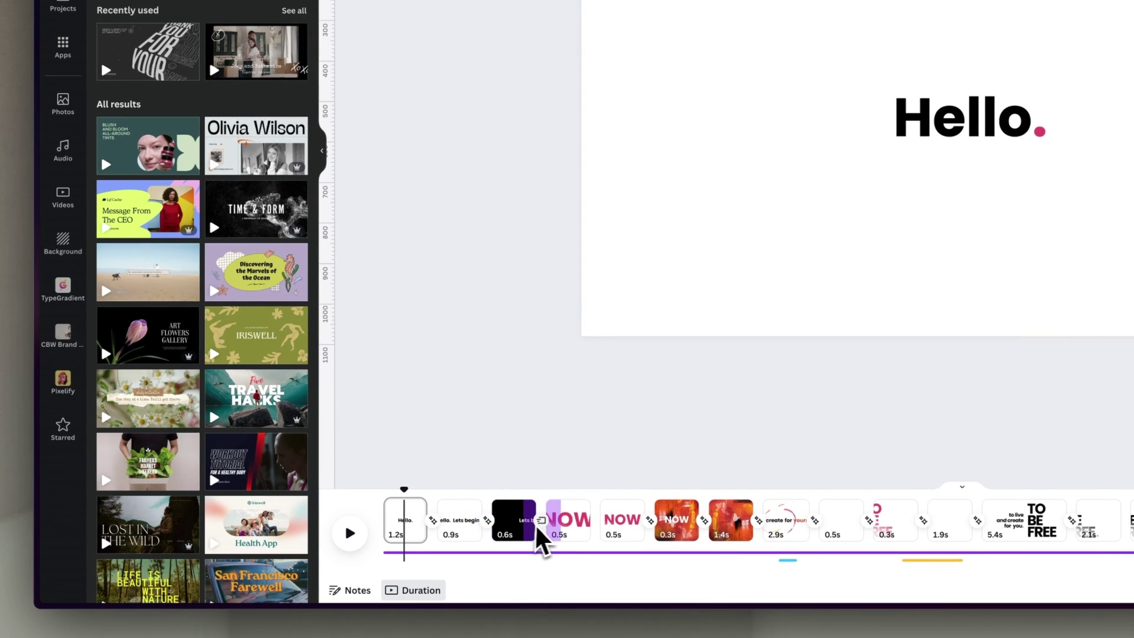
# Step: Link the Hello. page to page 2 with a 0.5-second Match & Move transition
pyautogui.click(433, 528)
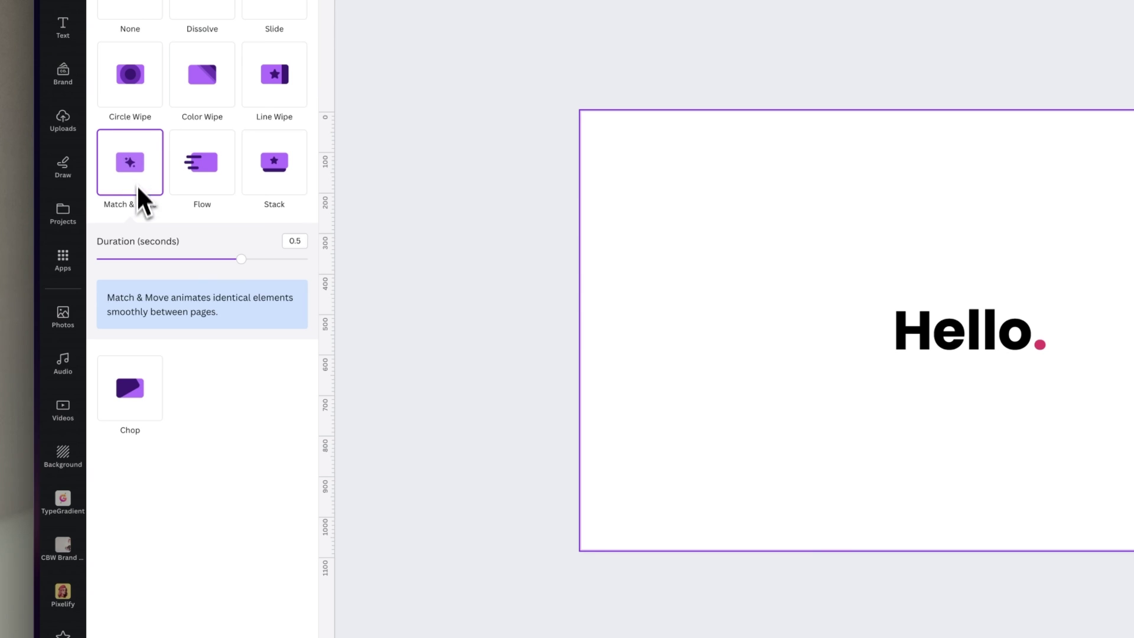
pyautogui.click(136, 189)
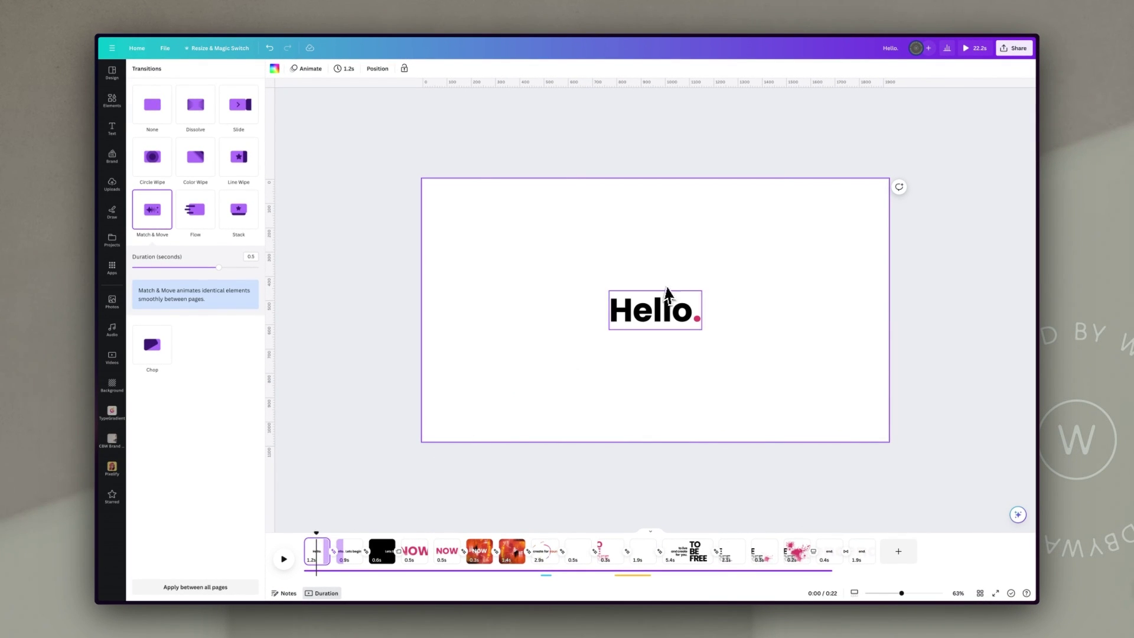
pyautogui.click(661, 308)
# Step: Inspect the Hello. and Lets begin. text on the second page
pyautogui.click(352, 535)
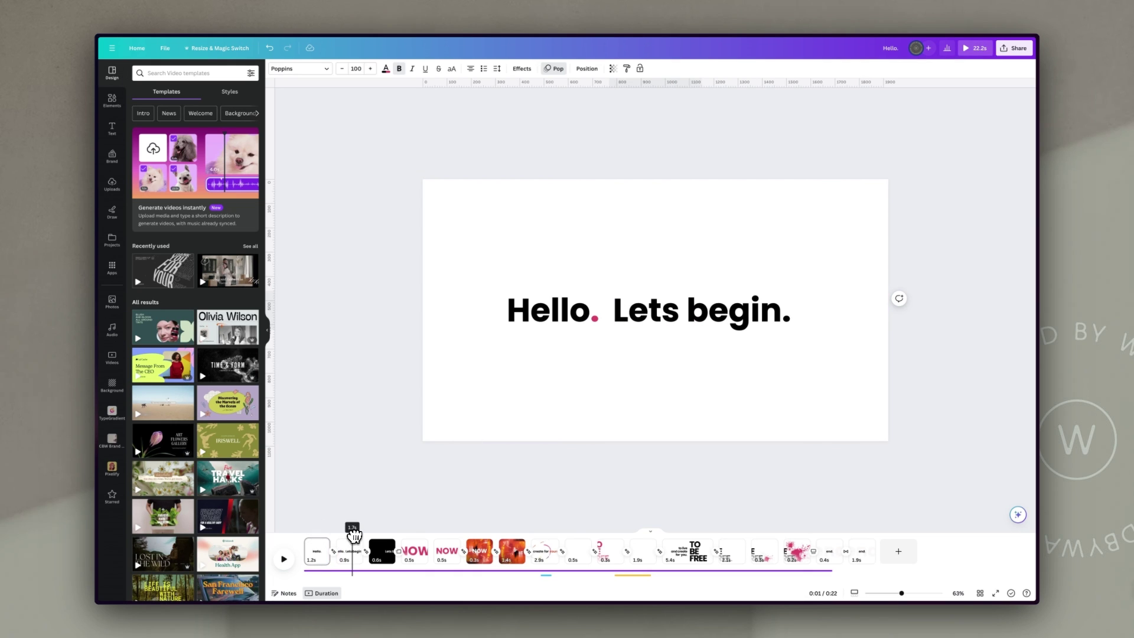
pyautogui.click(550, 318)
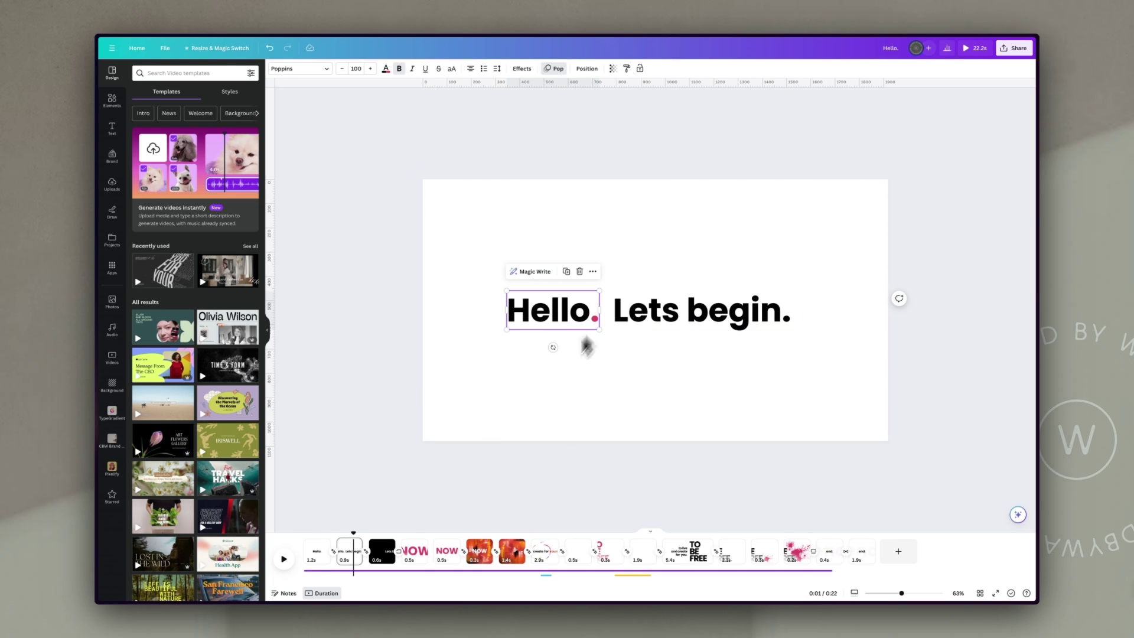
pyautogui.moveTo(354, 531)
pyautogui.mouseDown()
pyautogui.moveTo(314, 529)
pyautogui.moveTo(336, 528)
pyautogui.mouseUp()
pyautogui.click(703, 325)
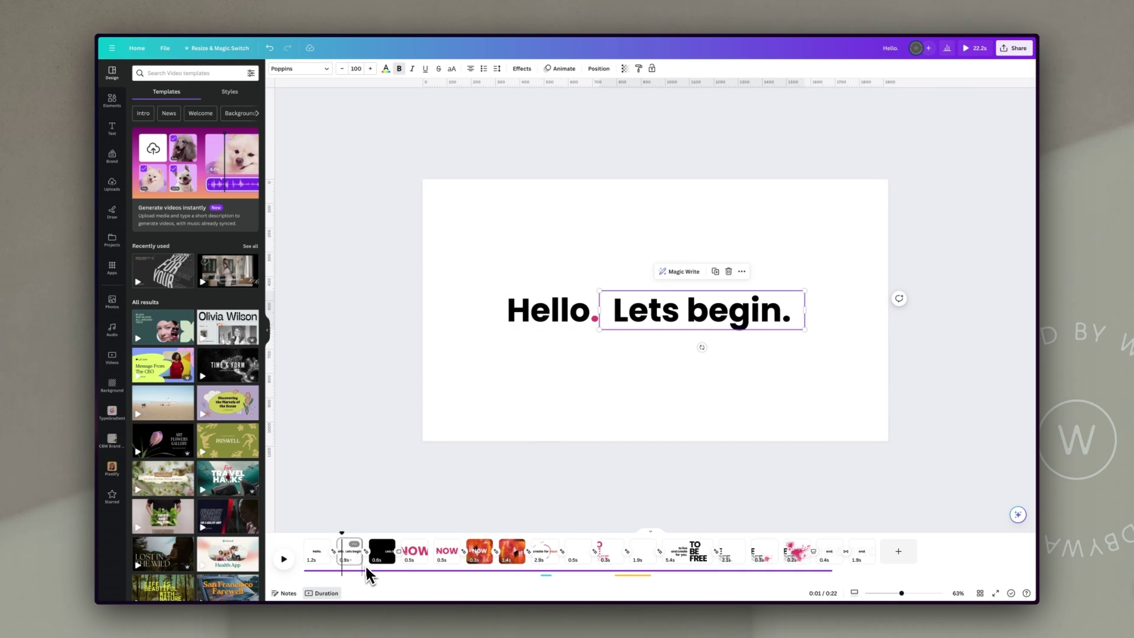
# Step: Check the off-page Lets begin. text on page 1, then scrub to the black third page
pyautogui.click(325, 564)
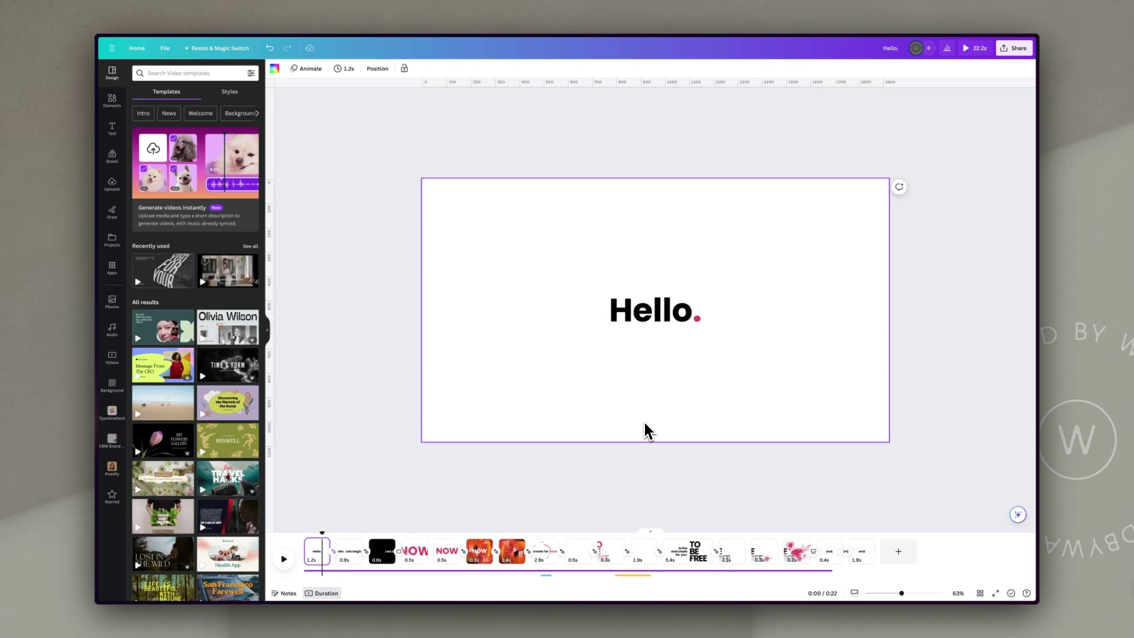
pyautogui.click(882, 326)
pyautogui.moveTo(884, 327)
pyautogui.mouseDown()
pyautogui.moveTo(837, 319)
pyautogui.moveTo(891, 321)
pyautogui.mouseUp()
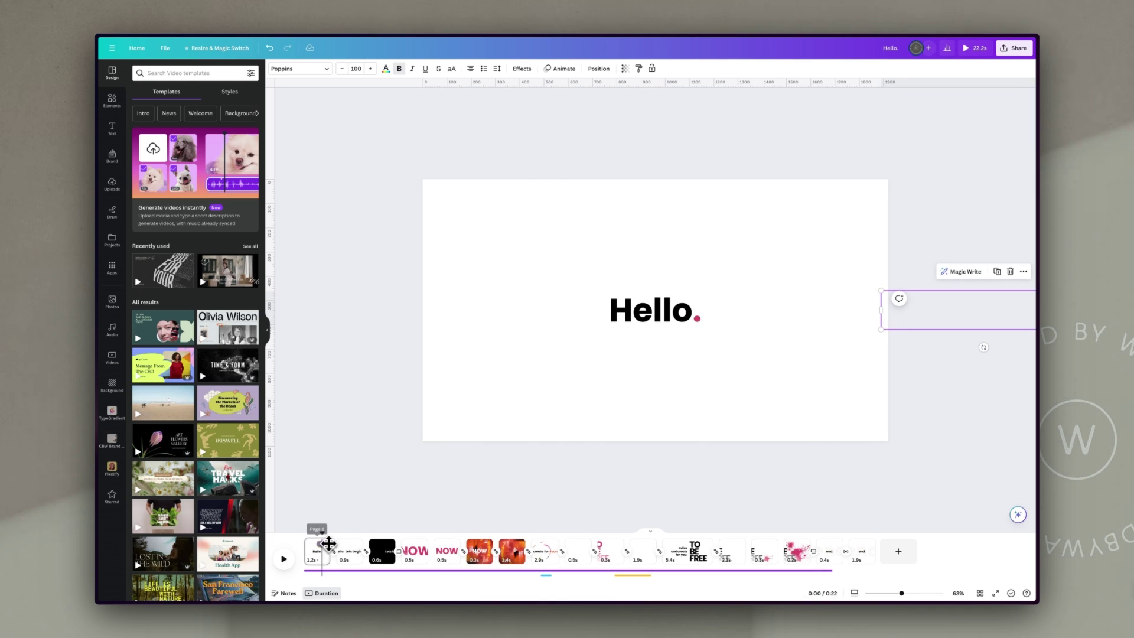
pyautogui.moveTo(324, 532); pyautogui.dragTo(353, 531)
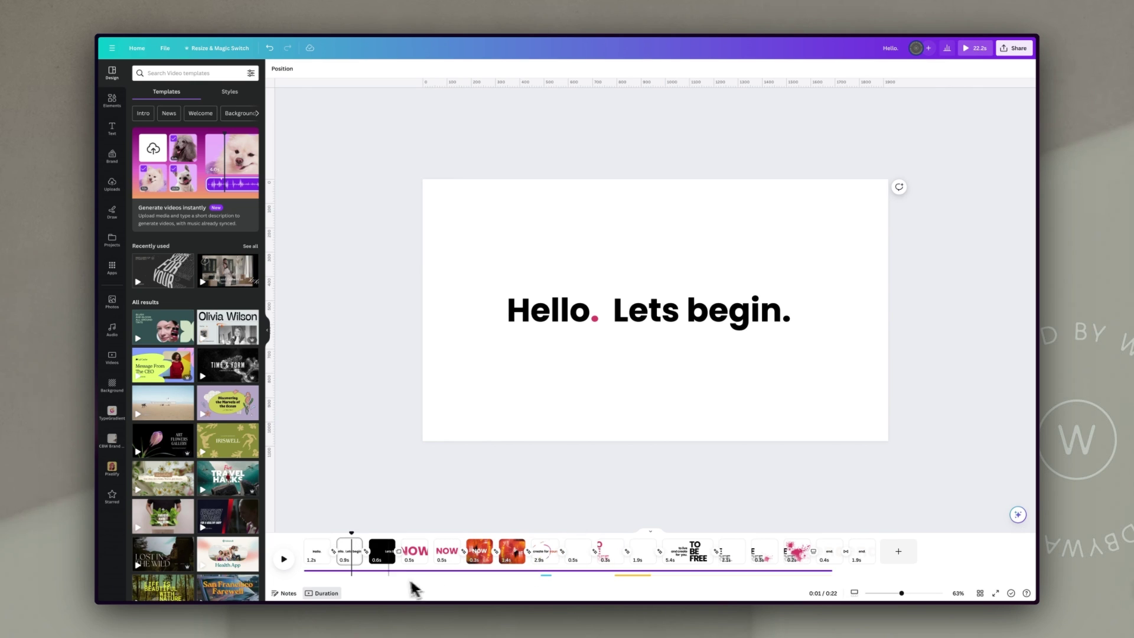
pyautogui.moveTo(352, 532); pyautogui.dragTo(381, 532)
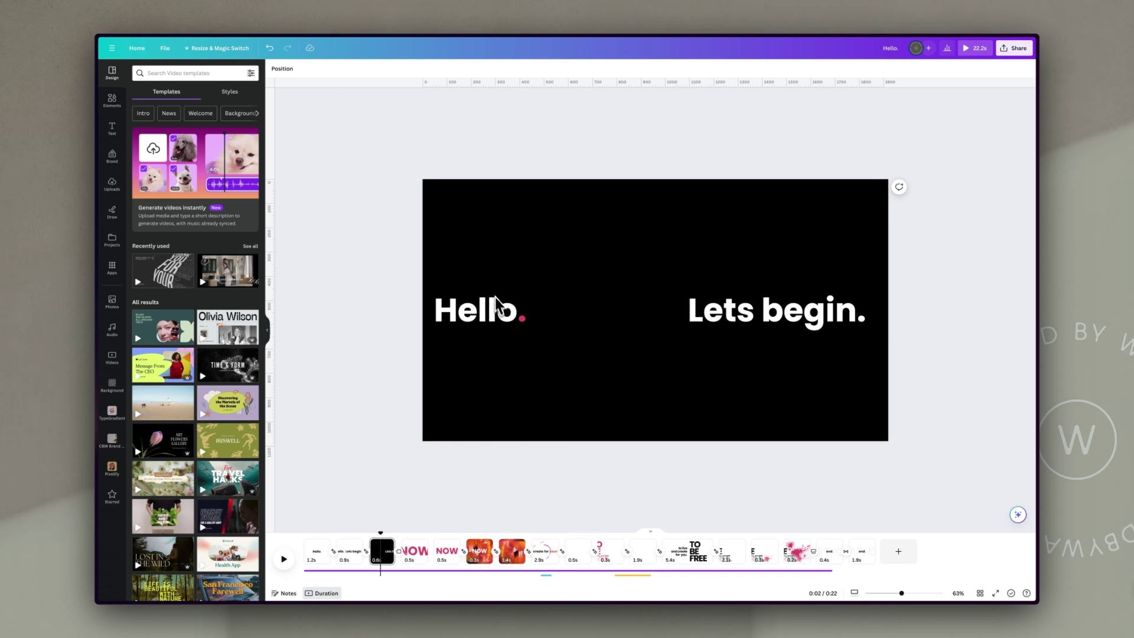
# Step: Select Hello. on the black page and advance the preview to the pink NOW page
pyautogui.click(502, 320)
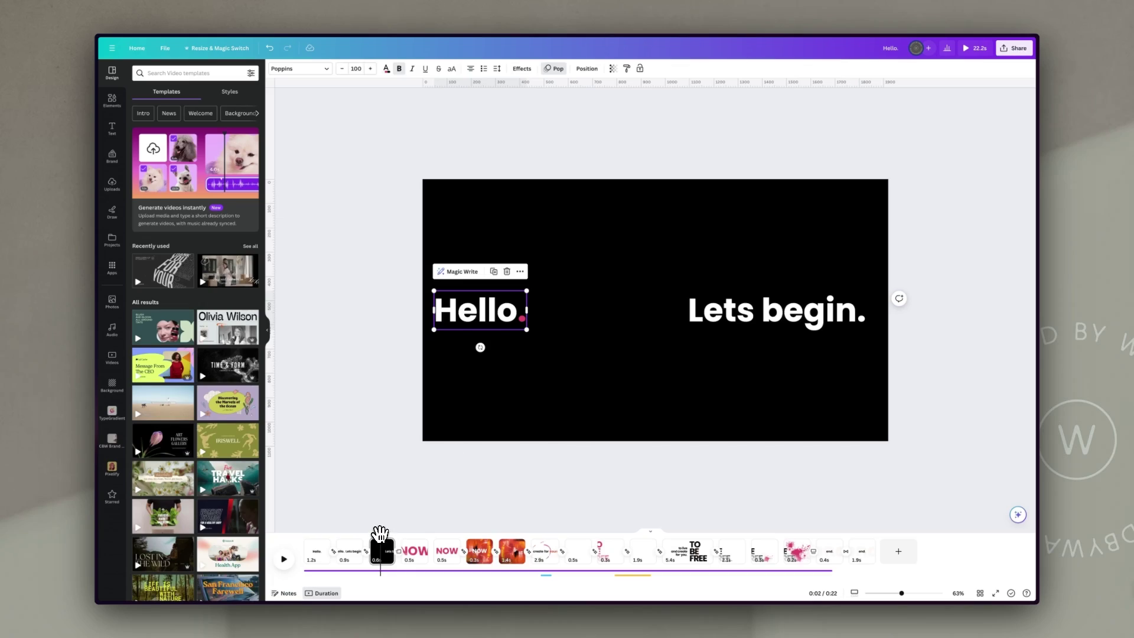
pyautogui.moveTo(380, 533); pyautogui.dragTo(413, 536)
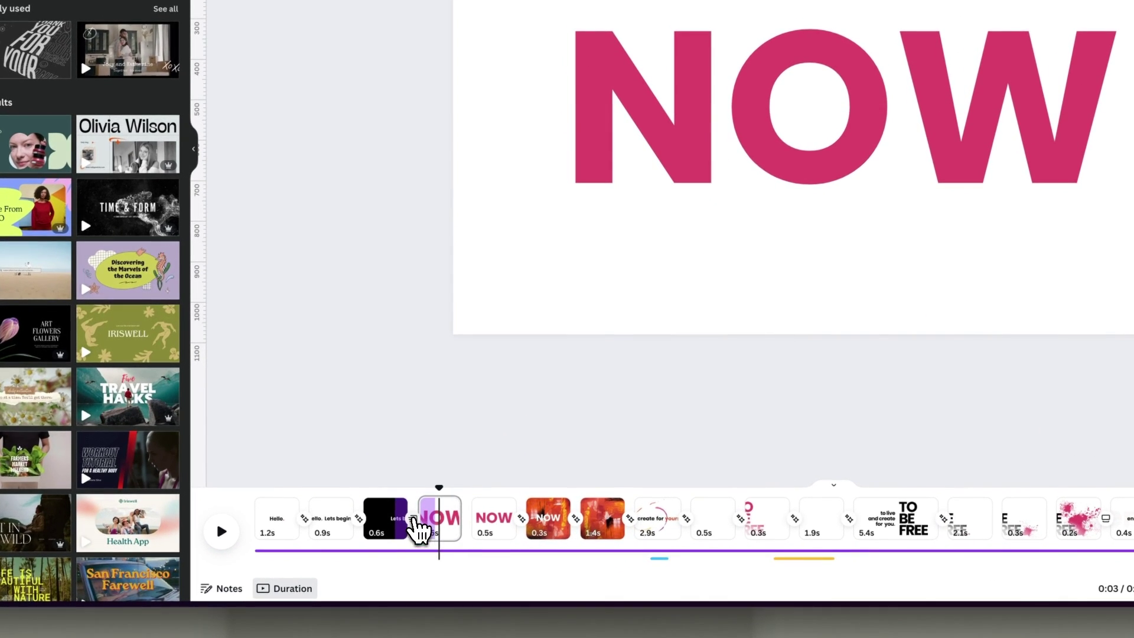
# Step: Set an upward Flow transition between the black page and the NOW page, then preview it
pyautogui.click(413, 519)
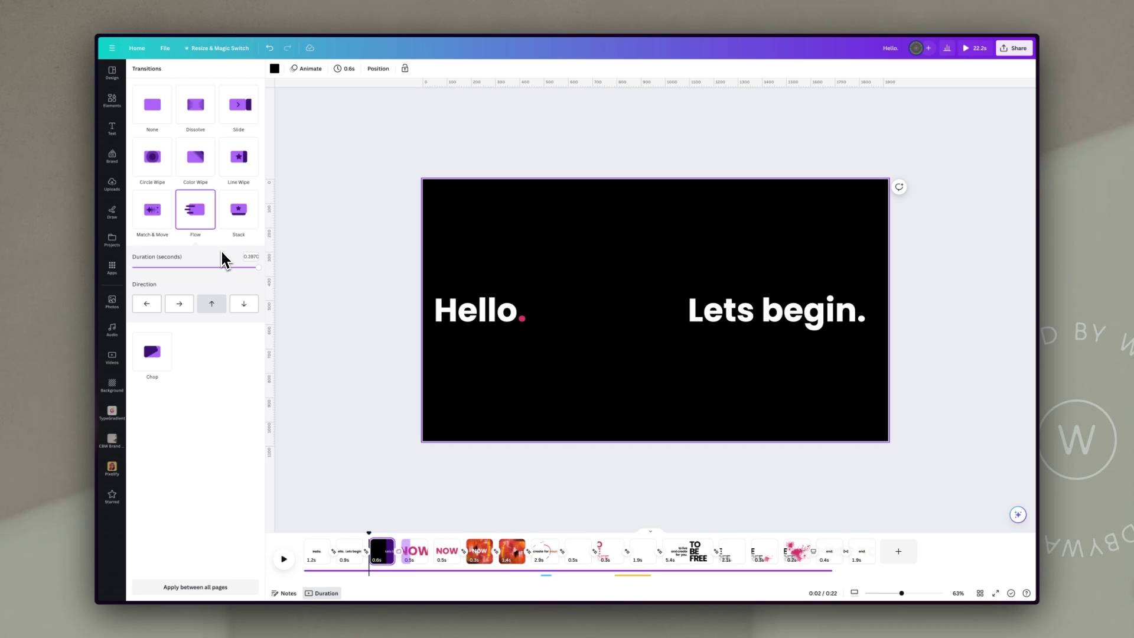
pyautogui.click(199, 223)
pyautogui.click(214, 306)
pyautogui.moveTo(369, 533); pyautogui.dragTo(410, 531)
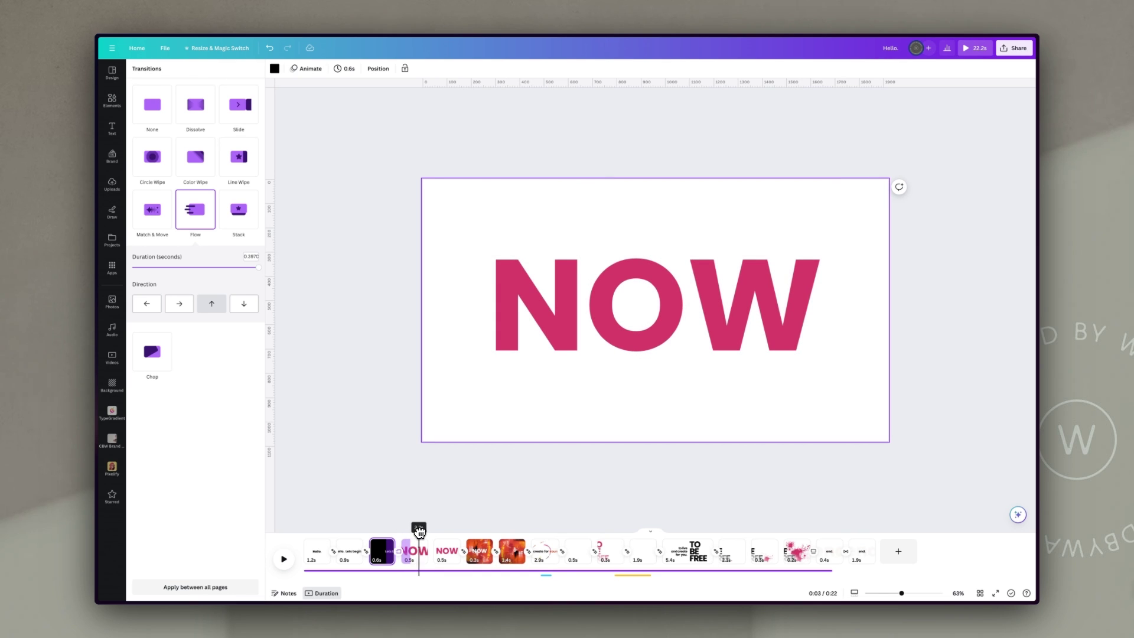
pyautogui.moveTo(422, 531); pyautogui.dragTo(438, 532)
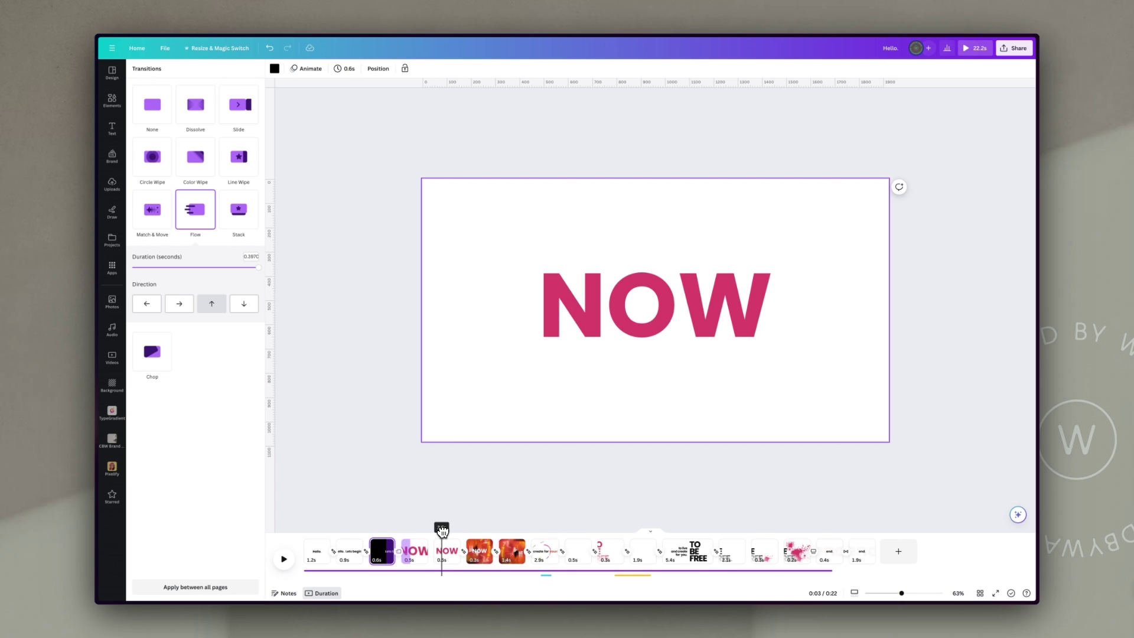
pyautogui.click(446, 531)
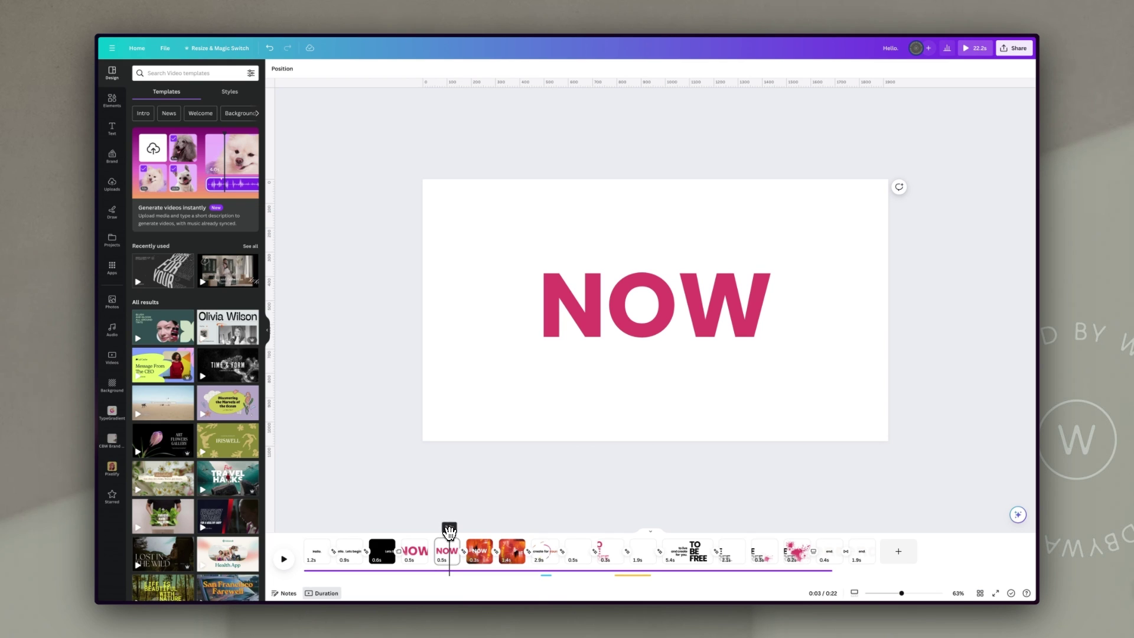
# Step: Scrub the preview through the NOW clips to the orange painted IS THE page
pyautogui.moveTo(450, 532); pyautogui.dragTo(480, 532)
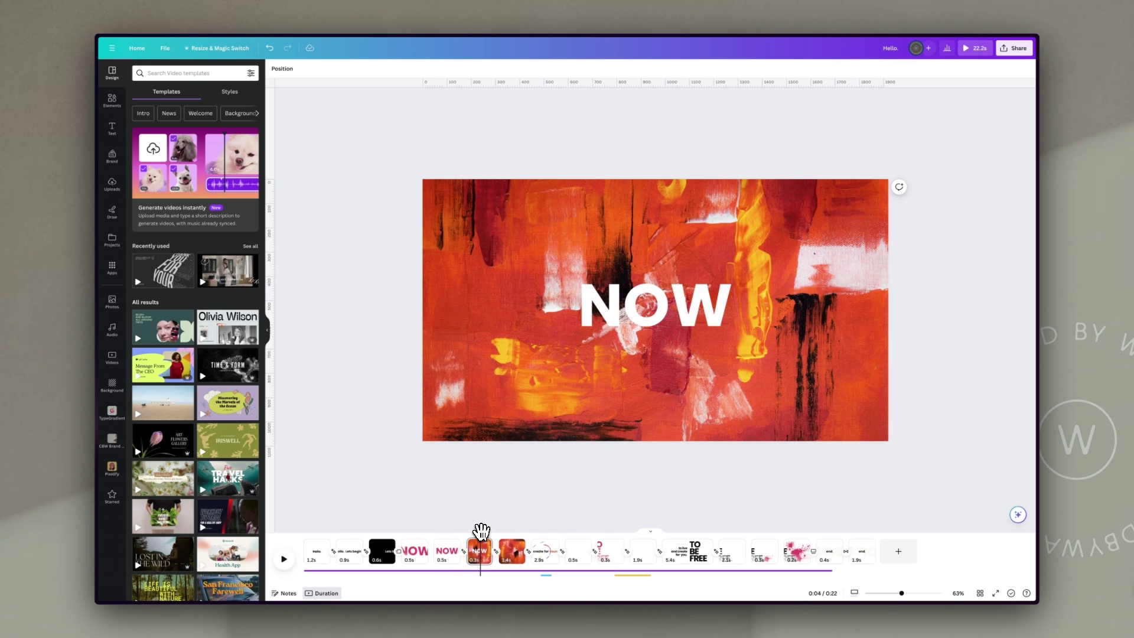
pyautogui.moveTo(481, 530)
pyautogui.mouseDown()
pyautogui.moveTo(445, 533)
pyautogui.moveTo(507, 538)
pyautogui.mouseUp()
# Step: Select the IS THE TIME text parked off the orange page's right edge
pyautogui.click(543, 322)
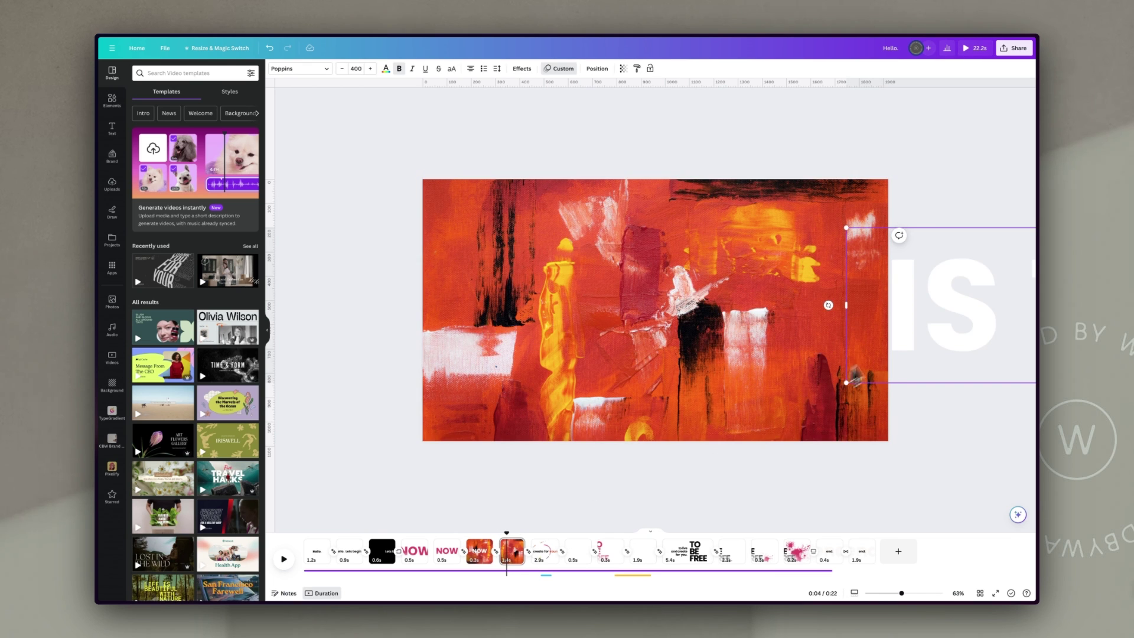
pyautogui.click(921, 440)
pyautogui.click(897, 362)
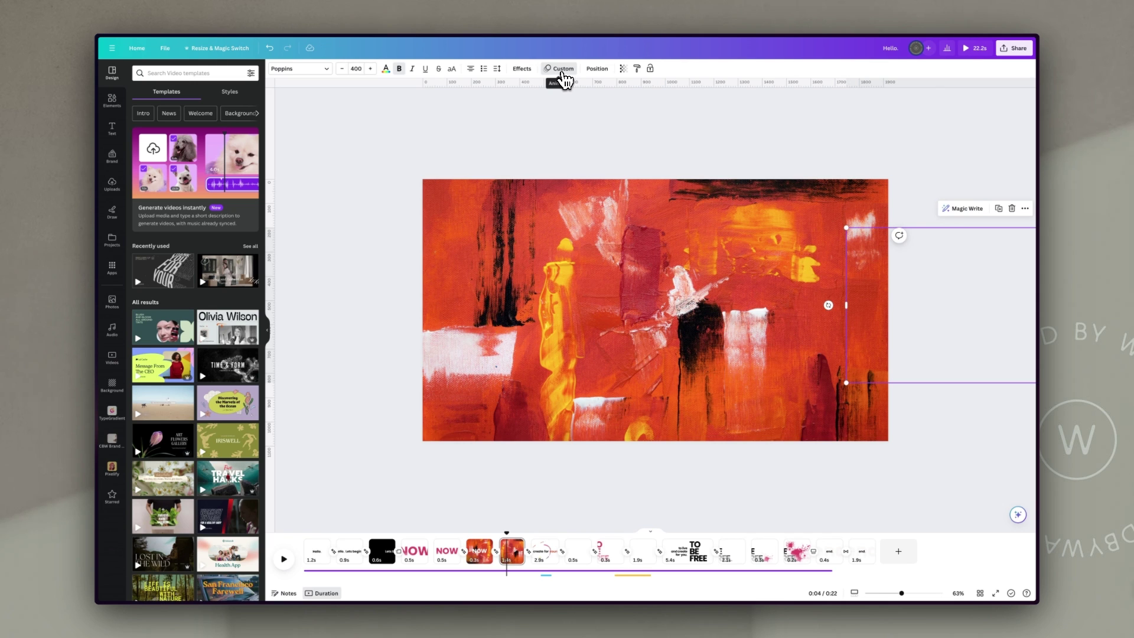
pyautogui.scroll(-5, 753, 283)
pyautogui.moveTo(766, 293)
pyautogui.mouseDown()
pyautogui.moveTo(751, 295)
pyautogui.moveTo(771, 290)
pyautogui.mouseUp()
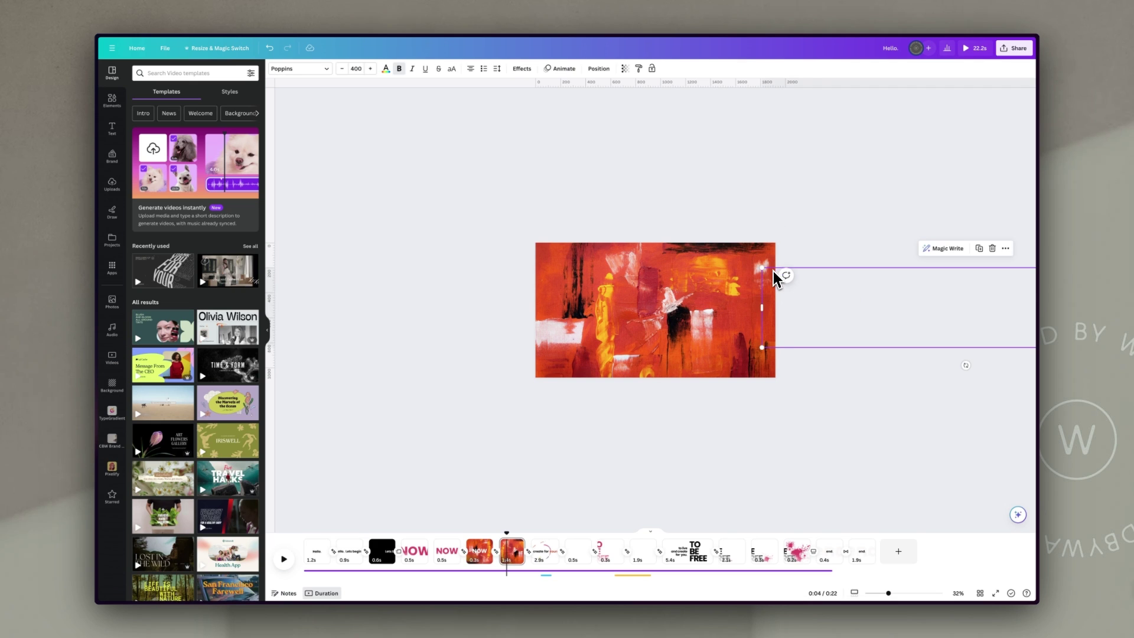
# Step: Record a leftward custom motion path for the text with Smooth movement and adjusted speed
pyautogui.click(554, 71)
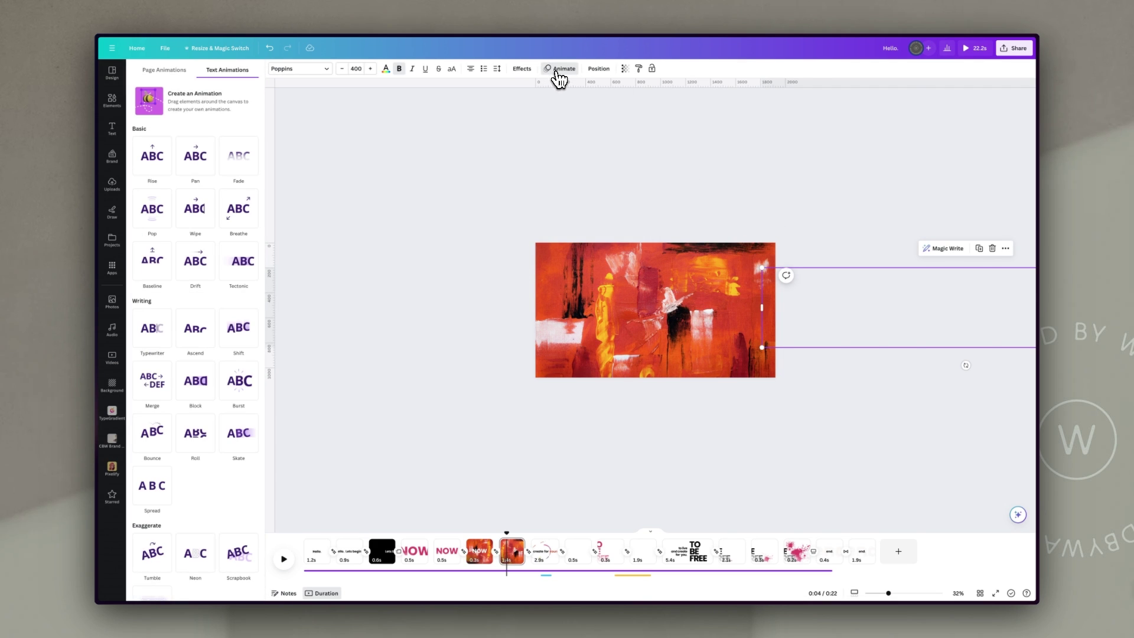
pyautogui.click(209, 111)
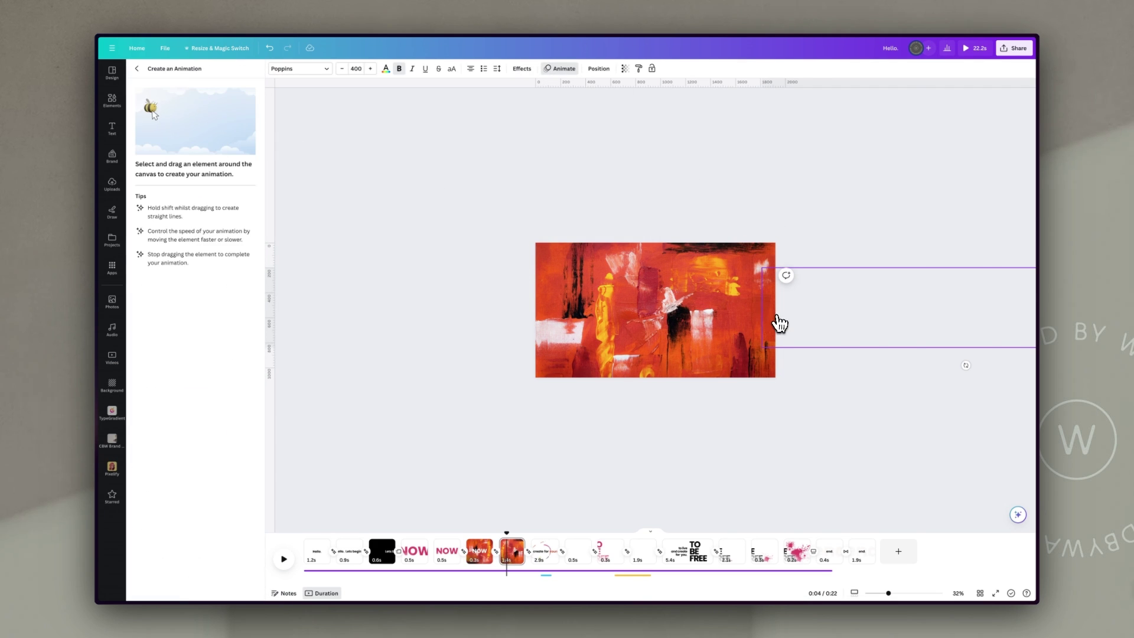
pyautogui.moveTo(776, 319); pyautogui.dragTo(161, 321)
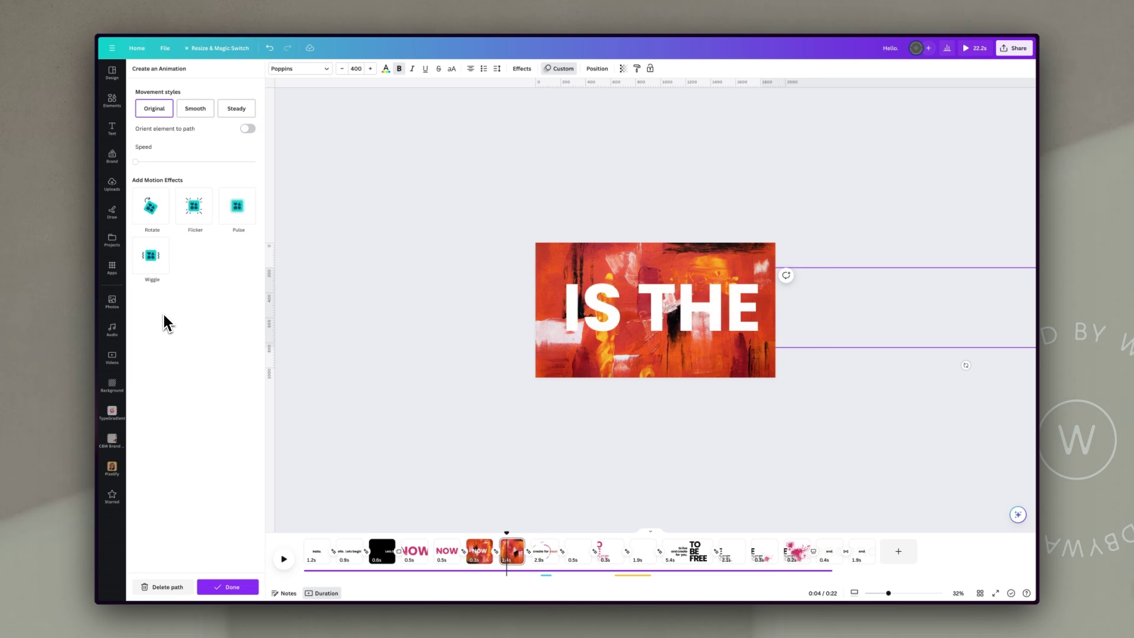
pyautogui.click(210, 118)
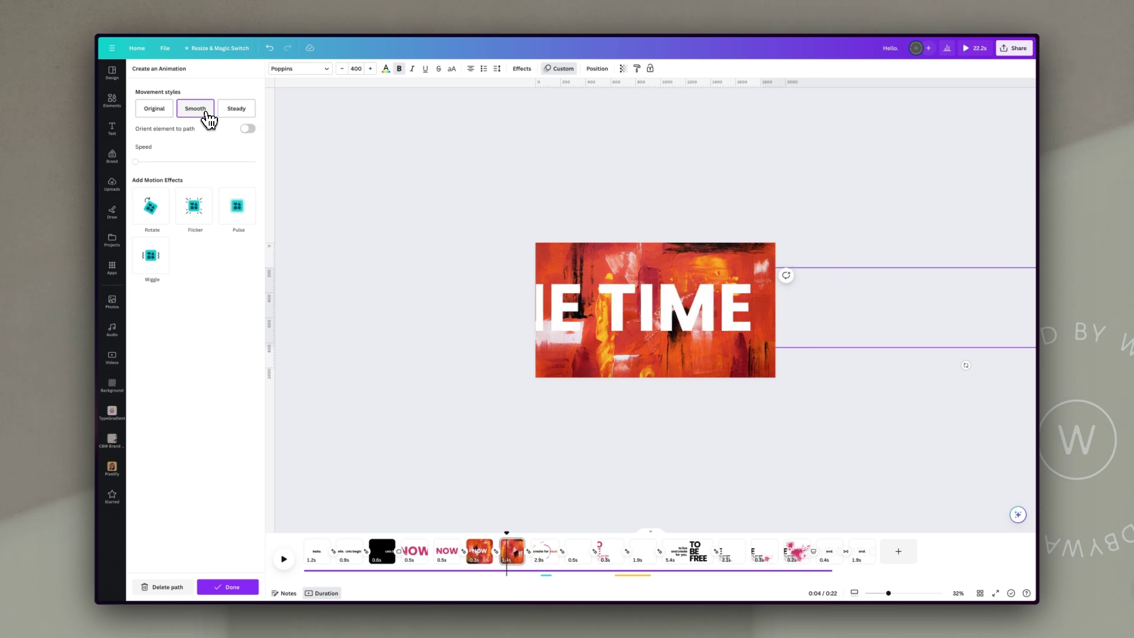
pyautogui.click(132, 162)
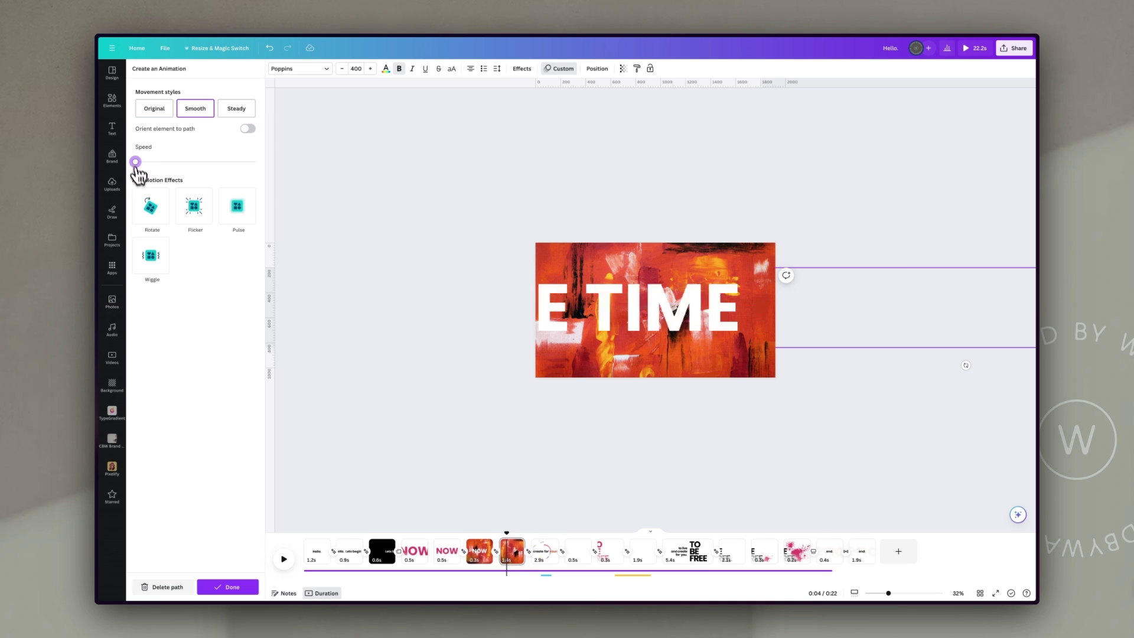
# Step: Confirm the custom motion path and scrub ahead to the 'to create for yourself' page
pyautogui.click(234, 588)
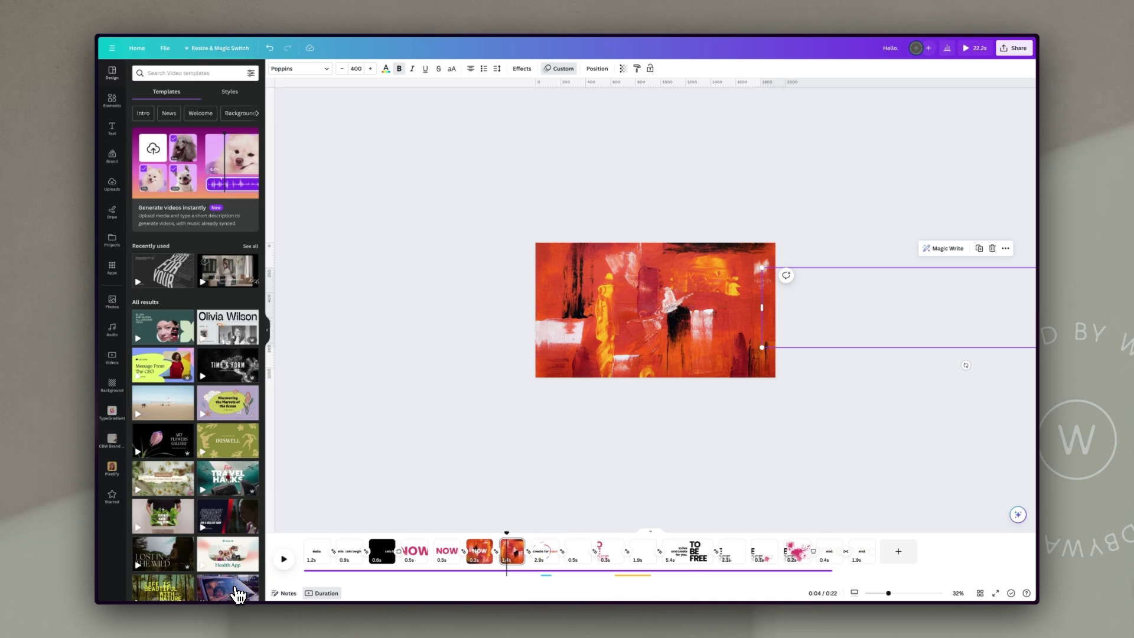
pyautogui.moveTo(507, 530); pyautogui.dragTo(533, 531)
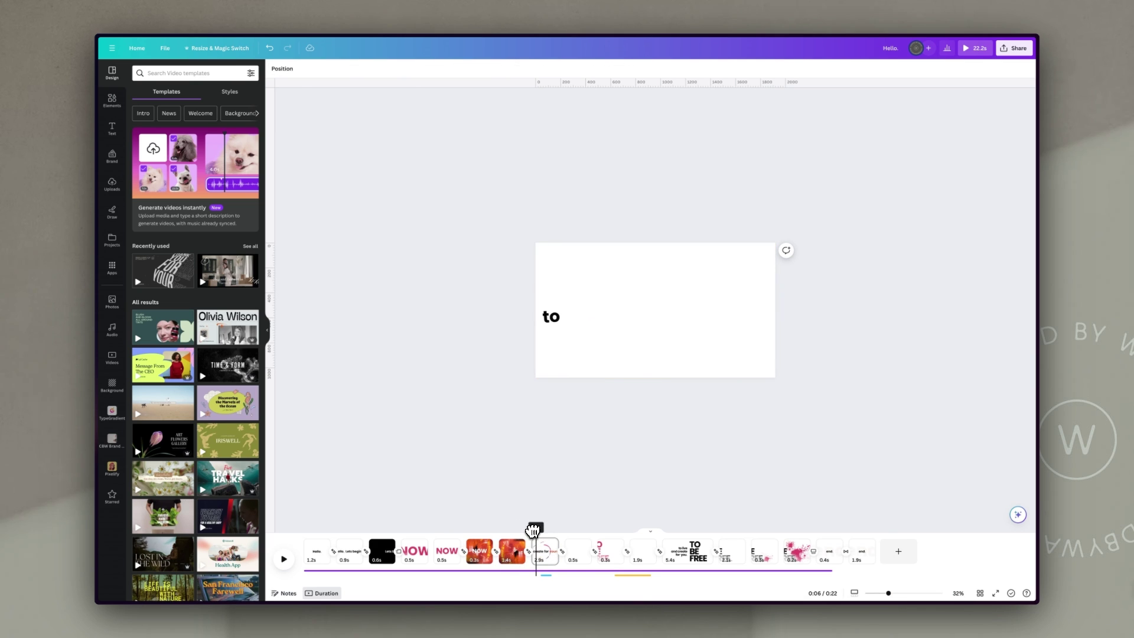
pyautogui.moveTo(533, 531); pyautogui.dragTo(549, 531)
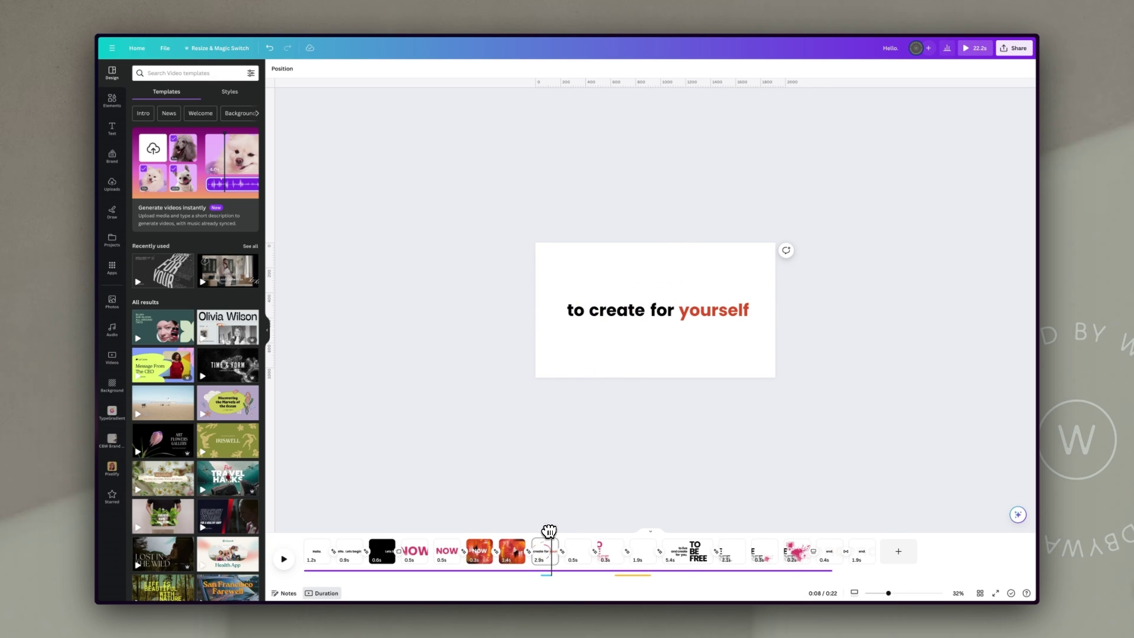
# Step: Inspect the 'to create for yourself' text and brush-stroke graphic, then scrub to the blank page
pyautogui.click(672, 313)
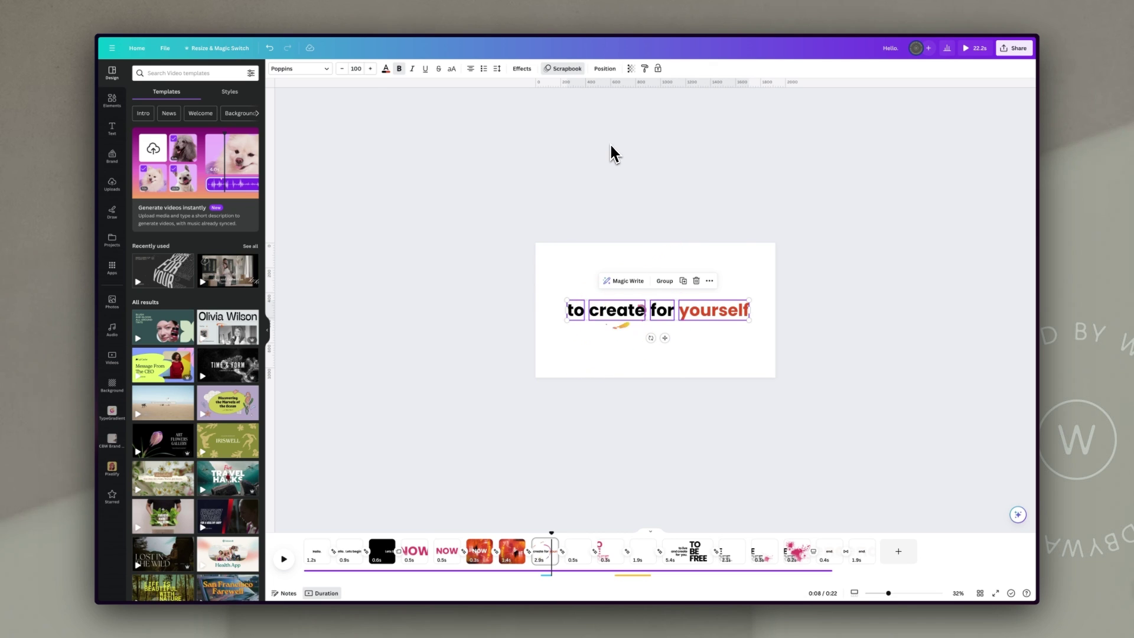
pyautogui.click(627, 370)
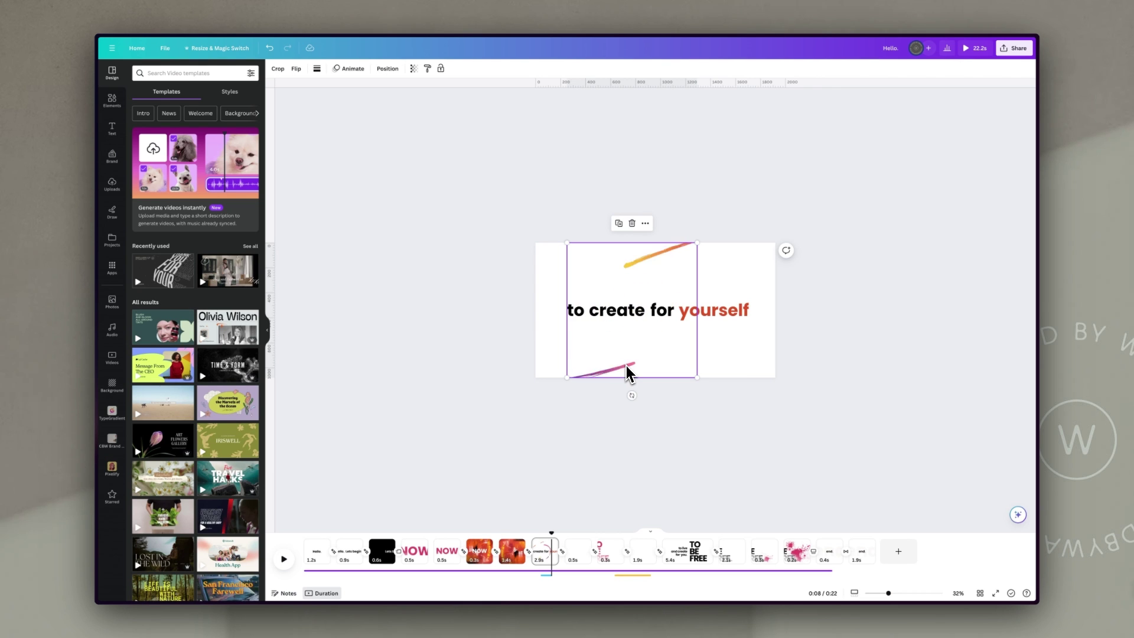
pyautogui.moveTo(553, 534); pyautogui.dragTo(577, 535)
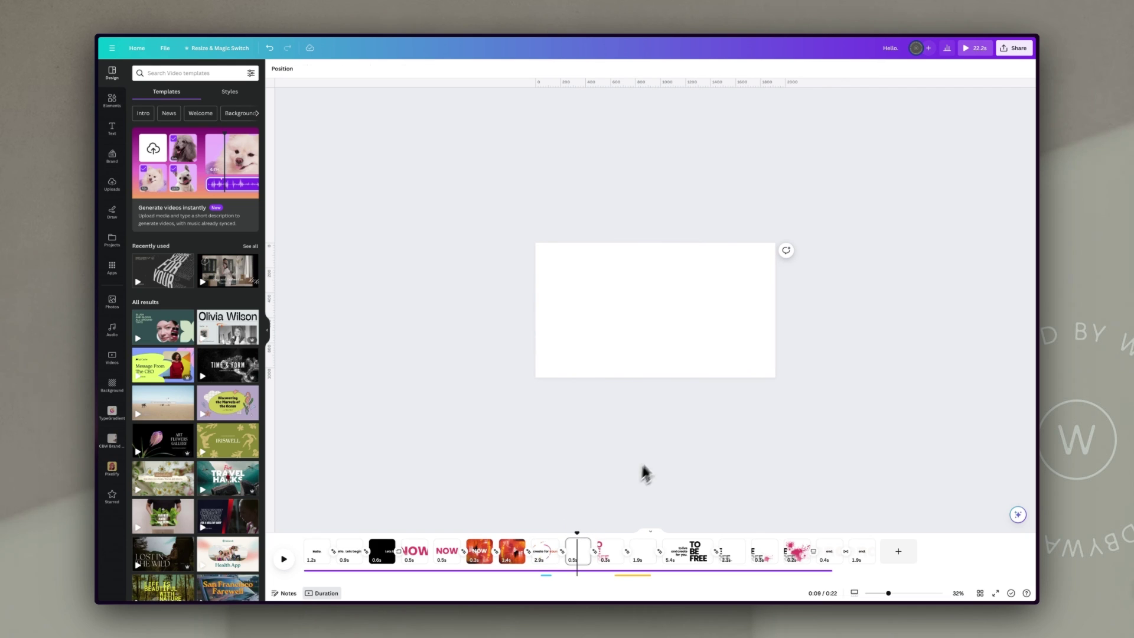
# Step: Inspect the blank page's elements and large rectangle, then advance to and select the TO BE FREE text
pyautogui.hotkey('ctrl', 'a')
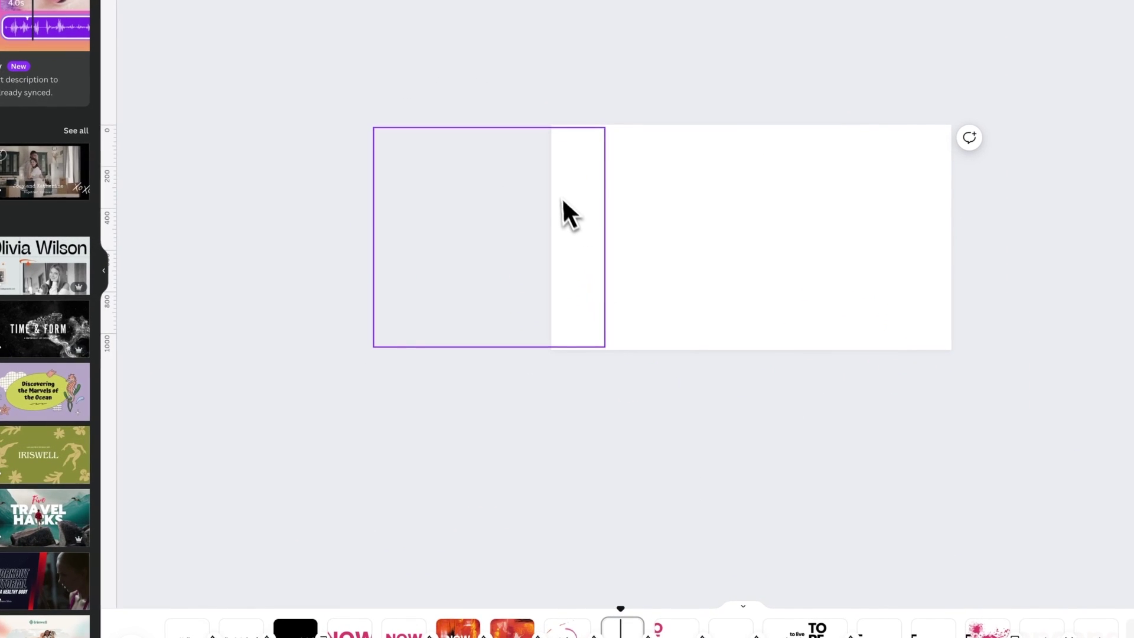
pyautogui.click(539, 283)
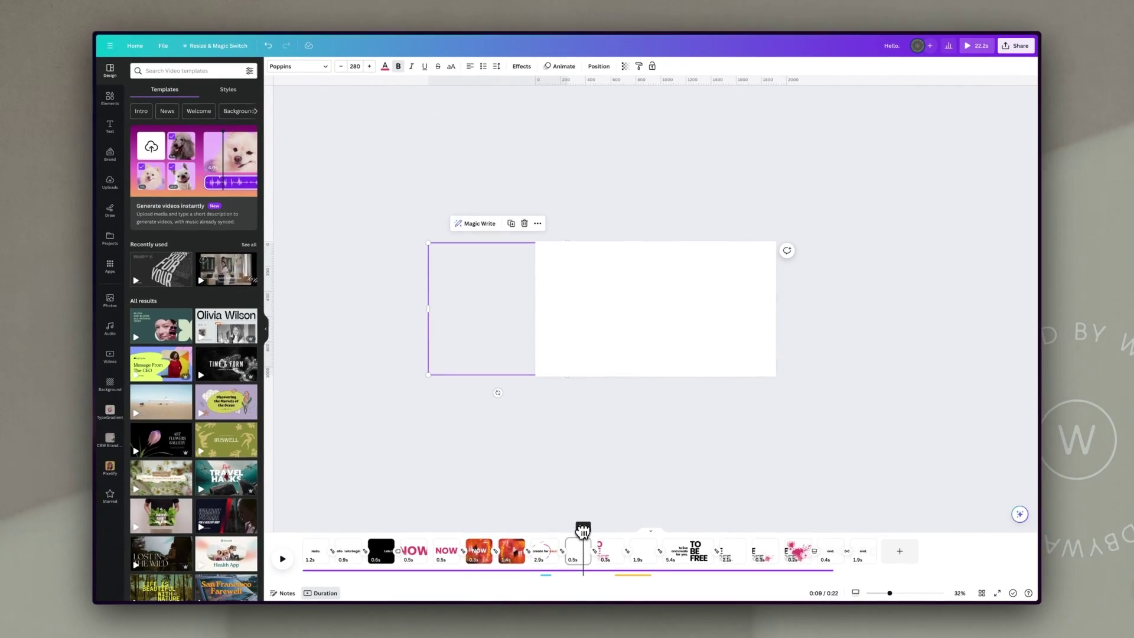
pyautogui.moveTo(583, 532); pyautogui.dragTo(612, 531)
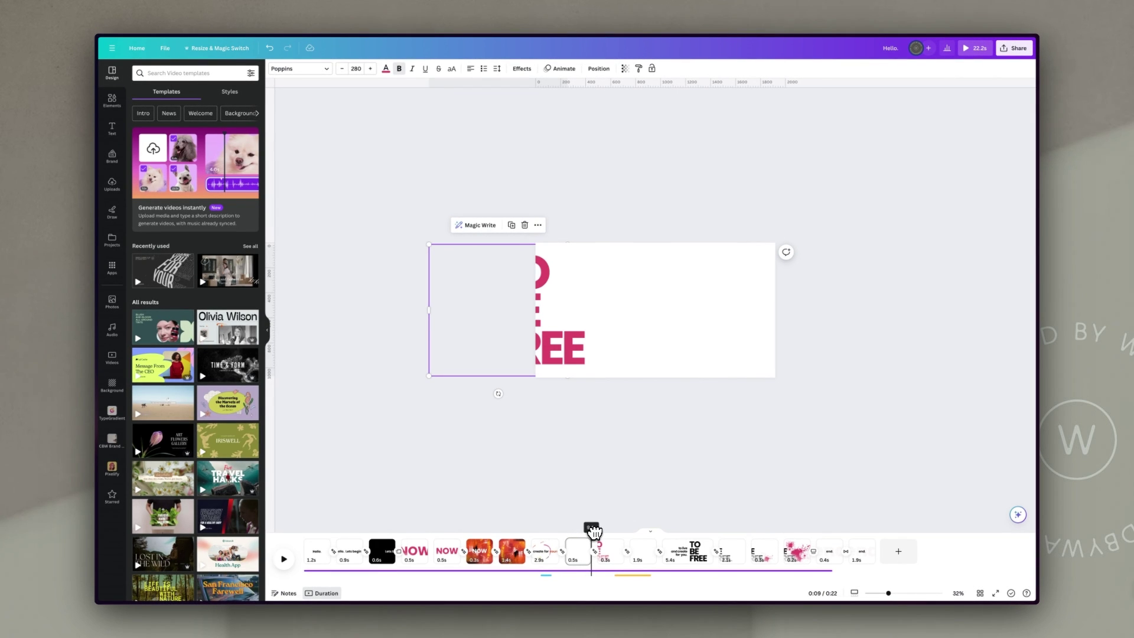
pyautogui.click(598, 315)
pyautogui.click(818, 271)
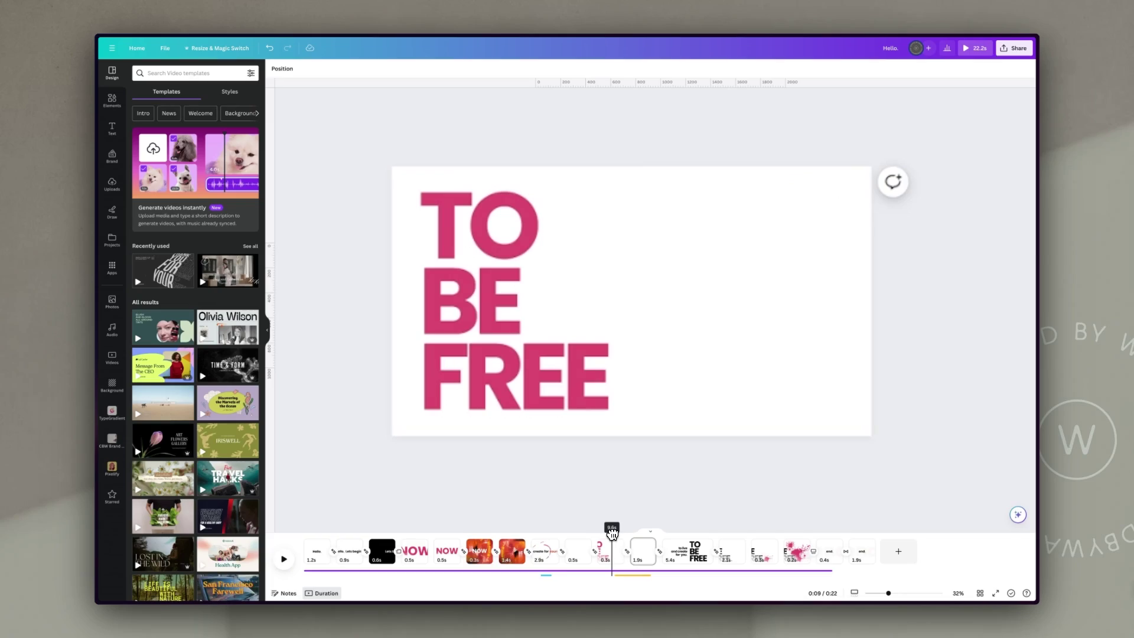
# Step: Scrub through the TO BE FREE fade and ink-splash transition to the black TO BE FREE page
pyautogui.moveTo(613, 533); pyautogui.dragTo(616, 534)
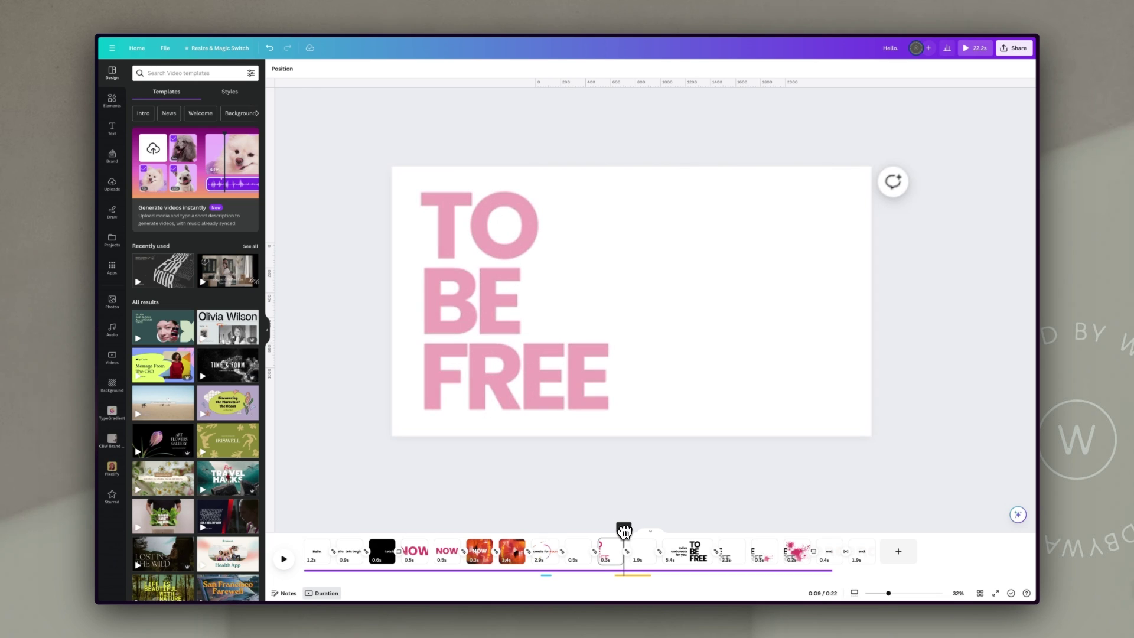
pyautogui.moveTo(624, 531); pyautogui.dragTo(632, 530)
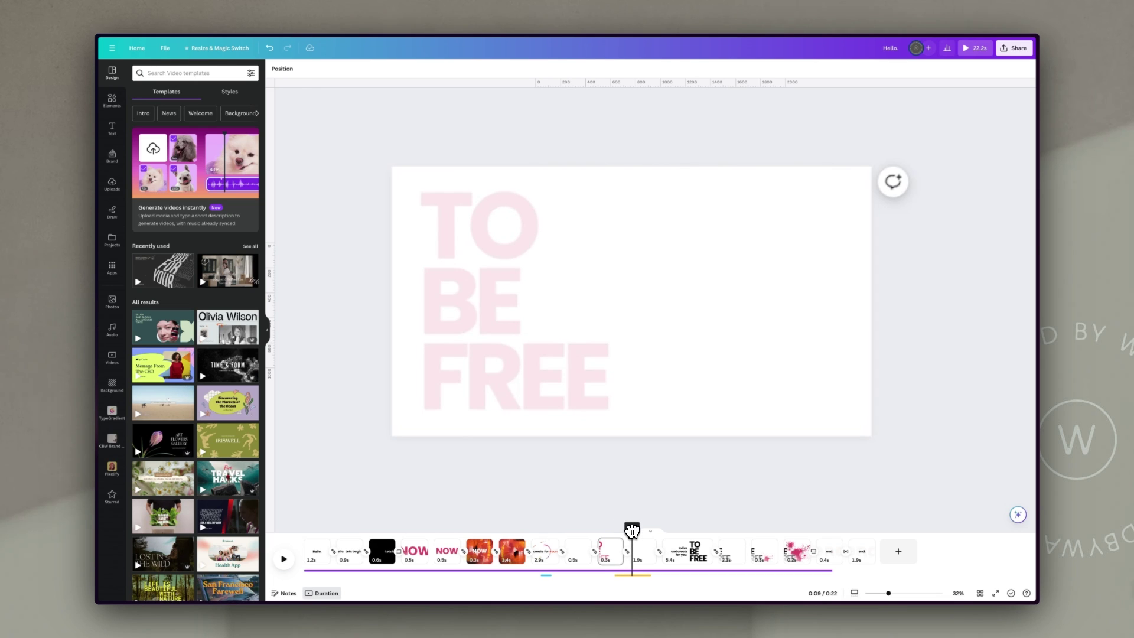
pyautogui.moveTo(632, 531); pyautogui.dragTo(632, 531)
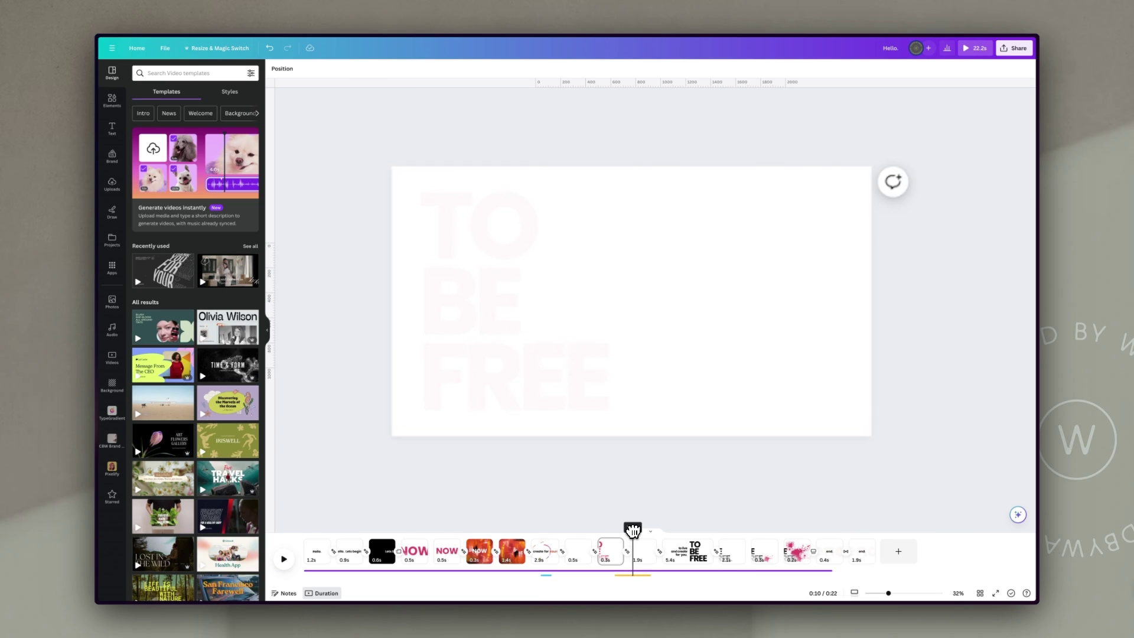
pyautogui.moveTo(633, 530); pyautogui.dragTo(700, 528)
# Step: Select the 'to live and create for you' text and scrub past 17 seconds until TO fades, leaving BE FREE
pyautogui.click(620, 324)
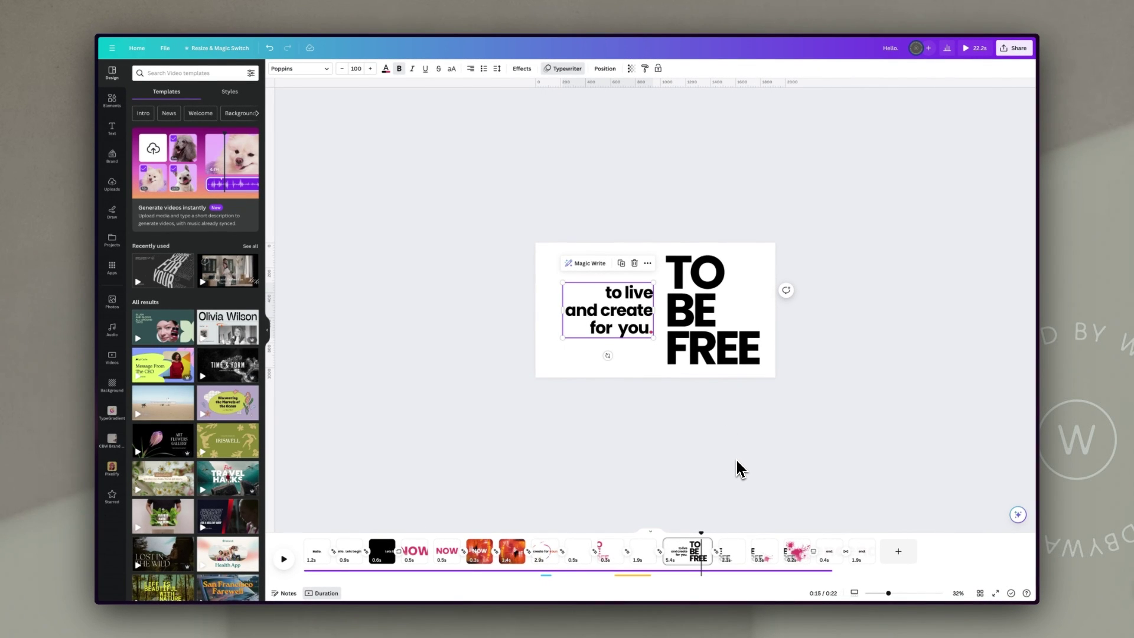
pyautogui.click(702, 534)
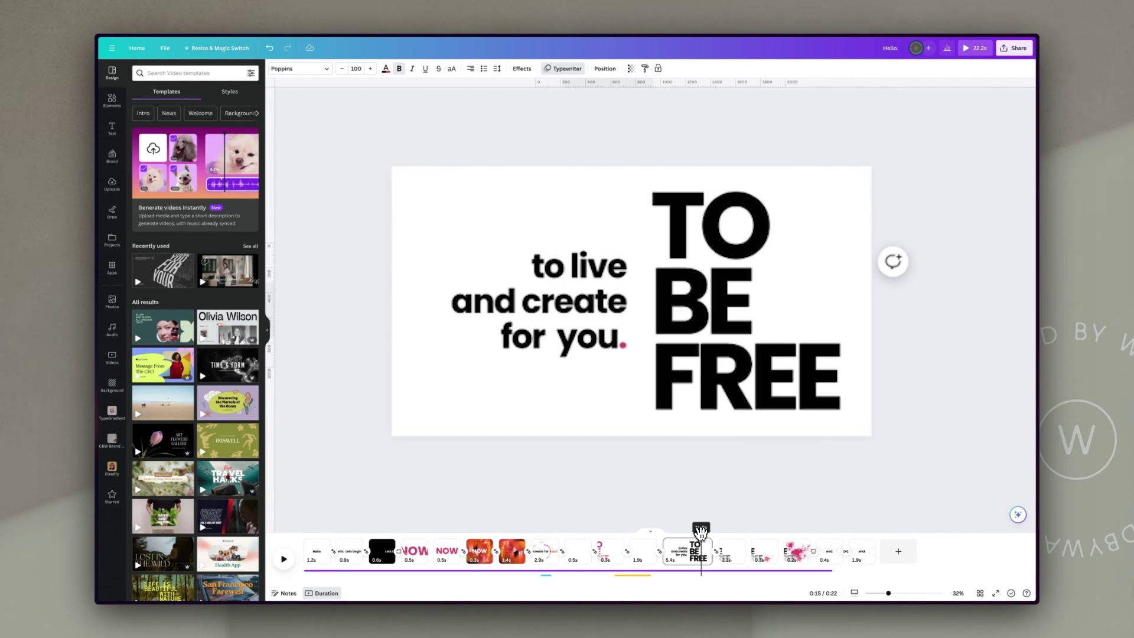
pyautogui.moveTo(703, 535); pyautogui.dragTo(724, 537)
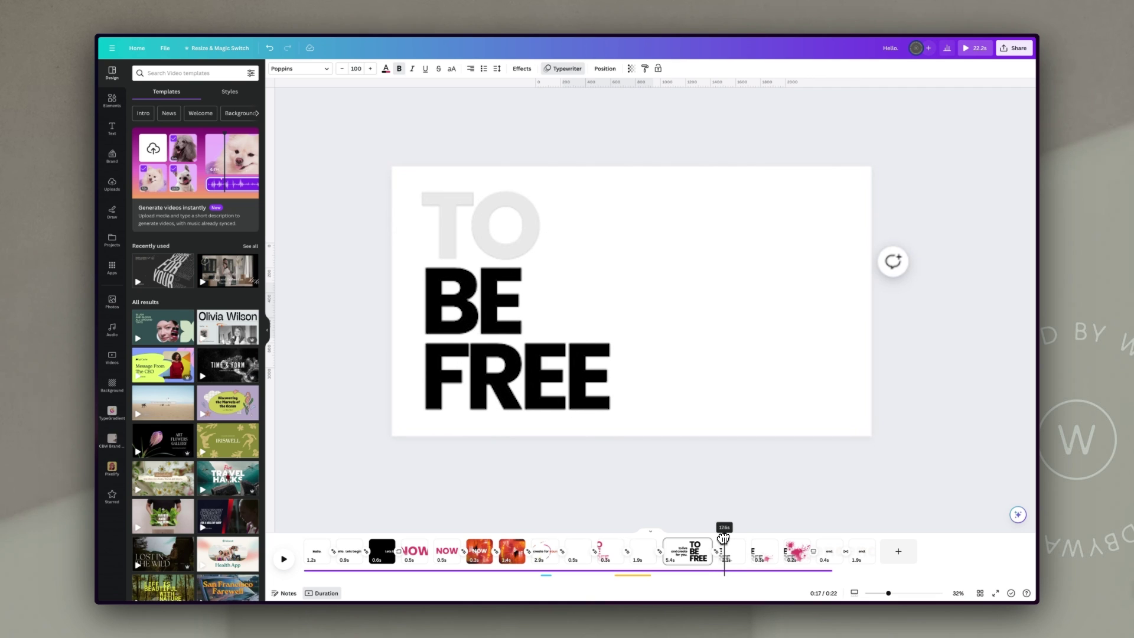
pyautogui.moveTo(723, 538); pyautogui.dragTo(738, 537)
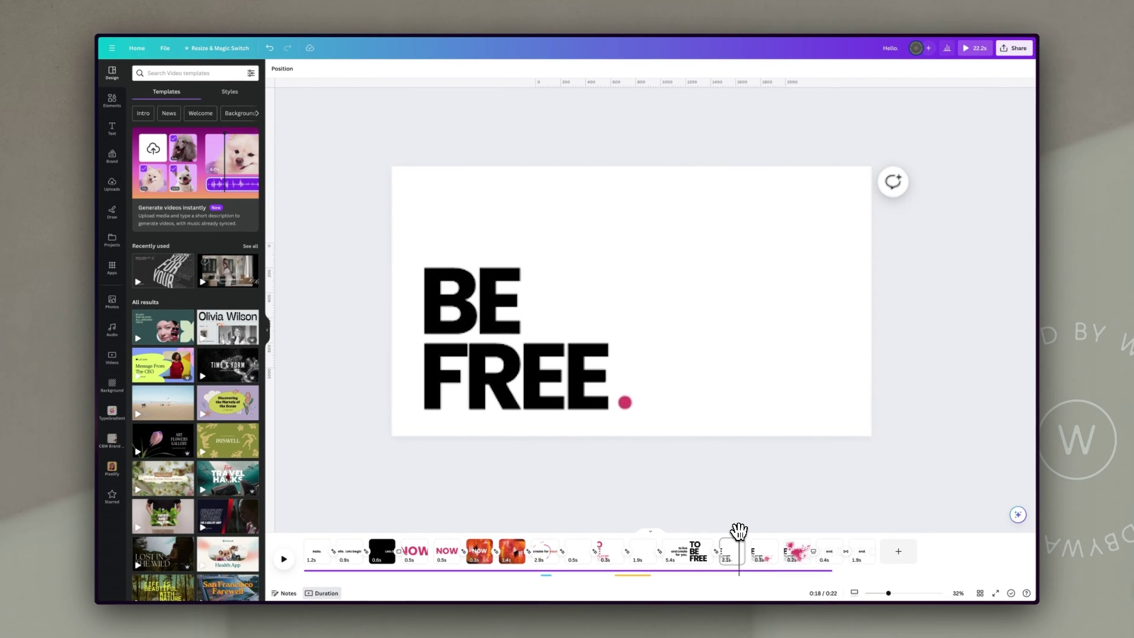
# Step: Scrub to the pink splash page and bring up its 0.2-second downward Stack transition settings
pyautogui.moveTo(738, 531); pyautogui.dragTo(793, 530)
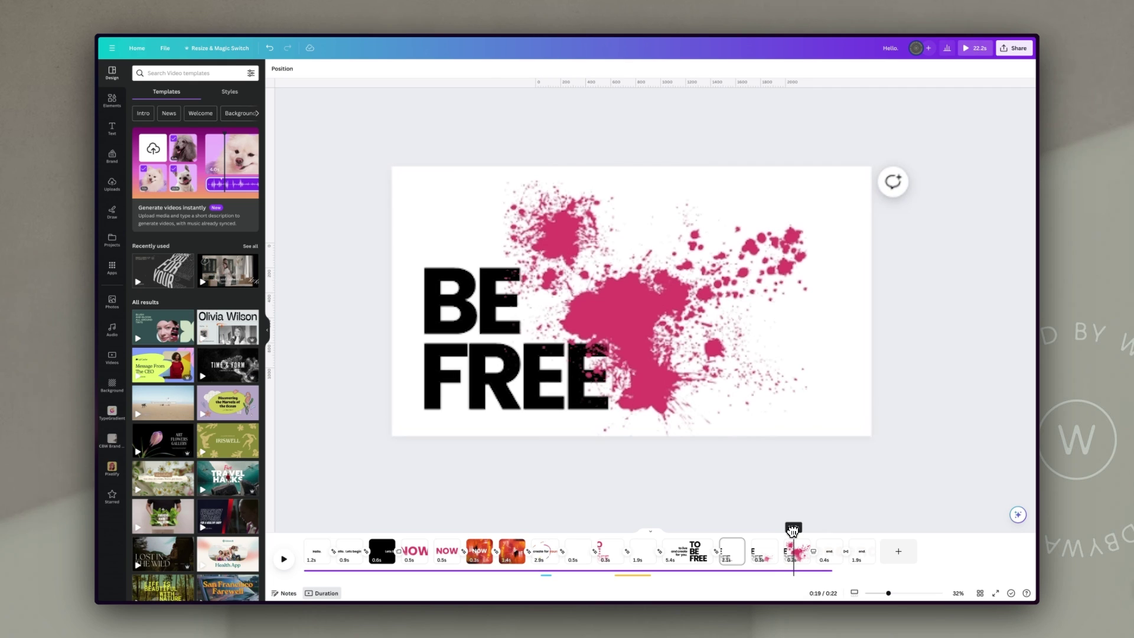
pyautogui.moveTo(792, 531); pyautogui.dragTo(800, 531)
pyautogui.click(814, 552)
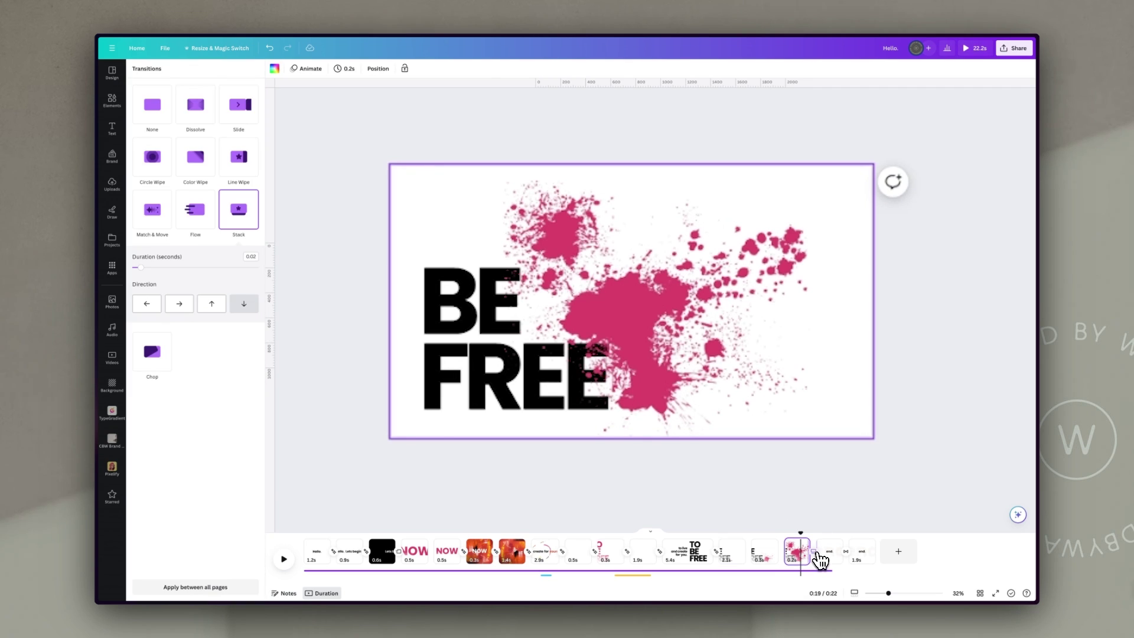